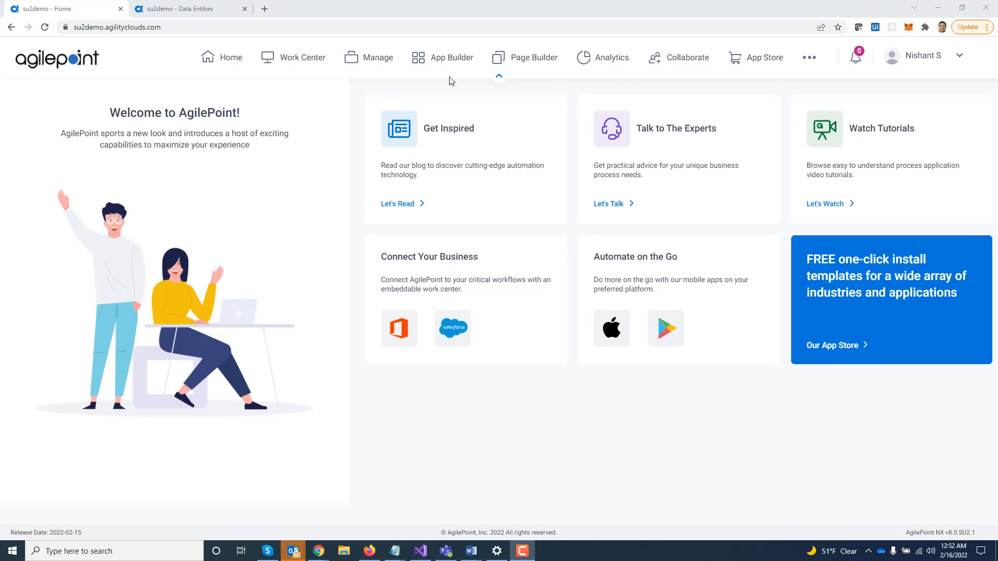
Step: Open the Customer Order Management process model in App Builder and open its Submit task's eForm for editing
{"action": "left_click", "coordinate": [447, 58]}
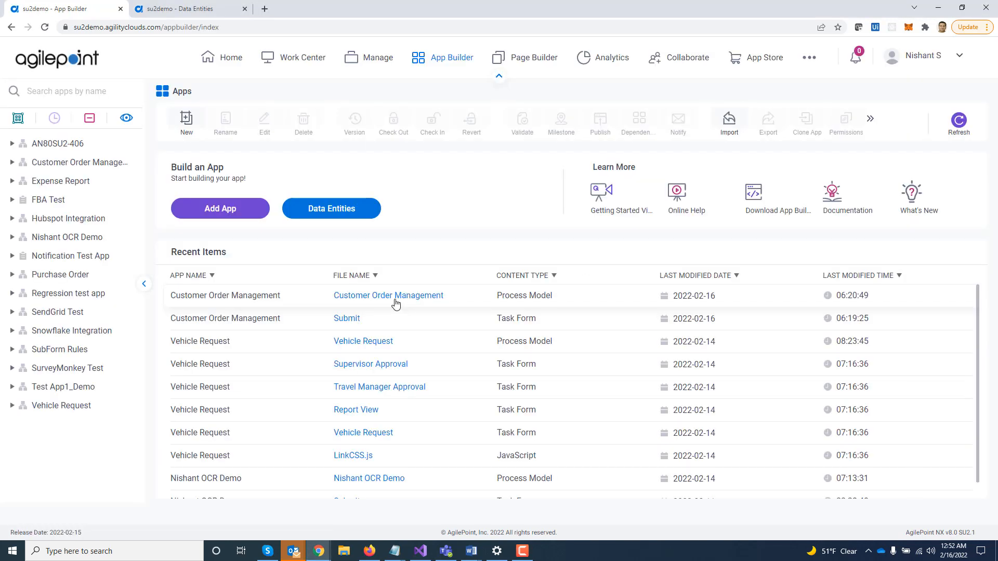
{"action": "left_click", "coordinate": [395, 301]}
{"action": "left_click", "coordinate": [513, 322]}
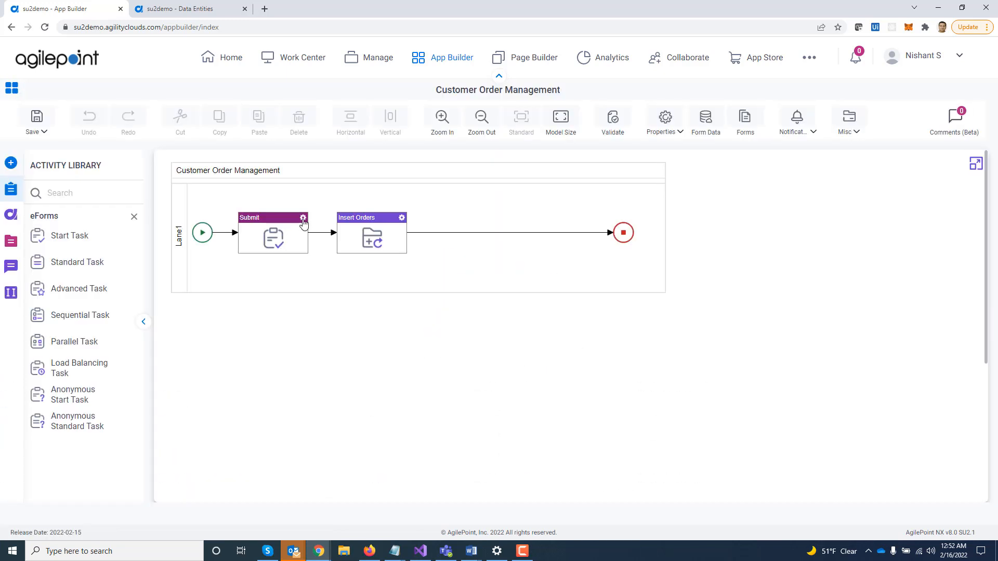
{"action": "right_click", "coordinate": [304, 223]}
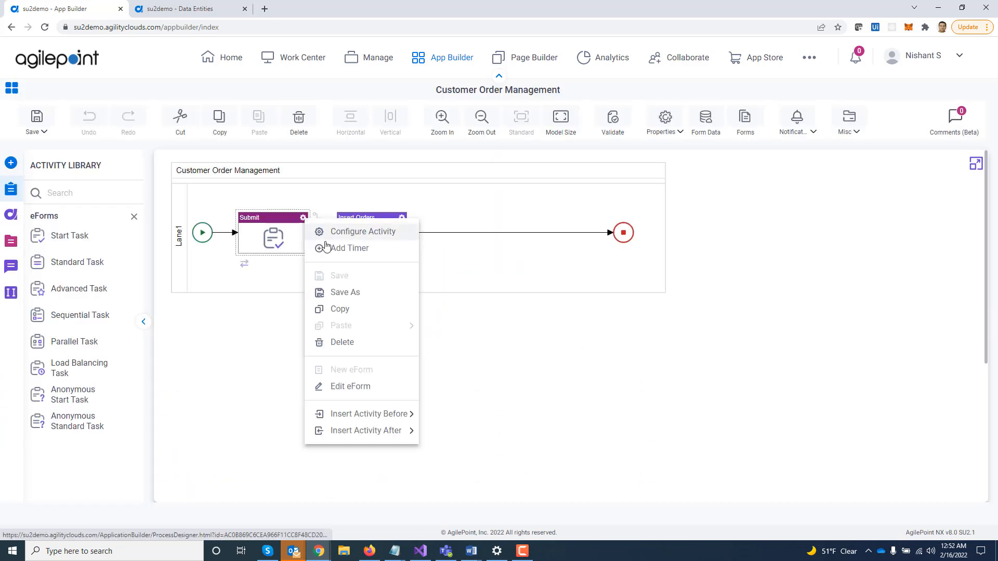
{"action": "left_click", "coordinate": [364, 386]}
{"action": "left_click", "coordinate": [516, 313]}
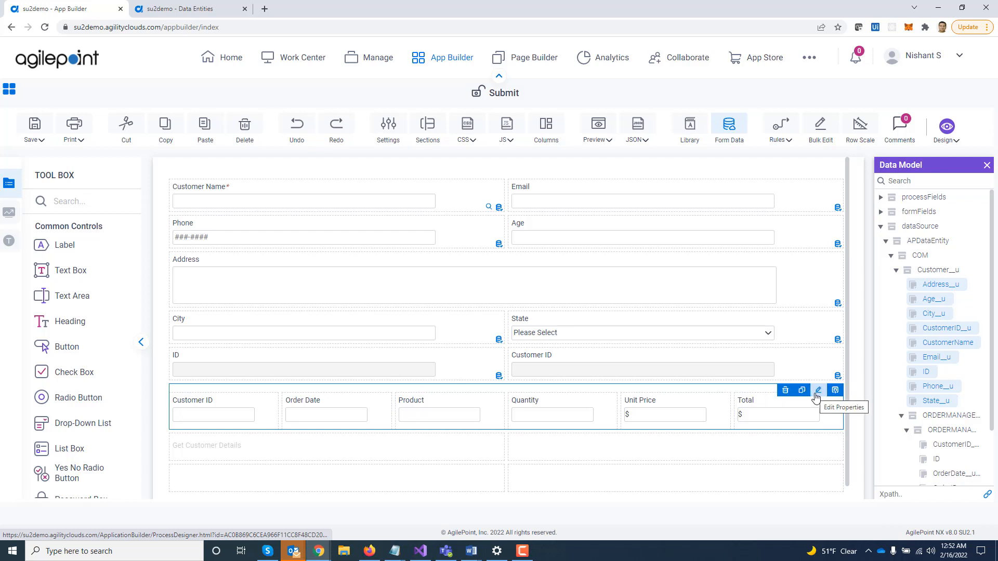
Step: Review the Order Details subform's column layout and its advanced settings for Excel or CSV import and export
{"action": "left_click", "coordinate": [835, 390]}
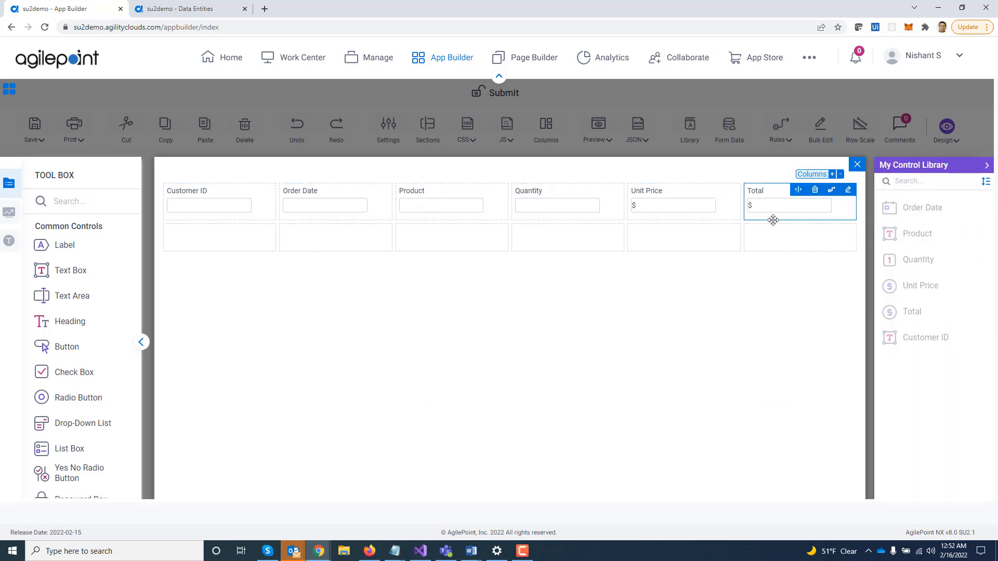
{"action": "left_click", "coordinate": [857, 165]}
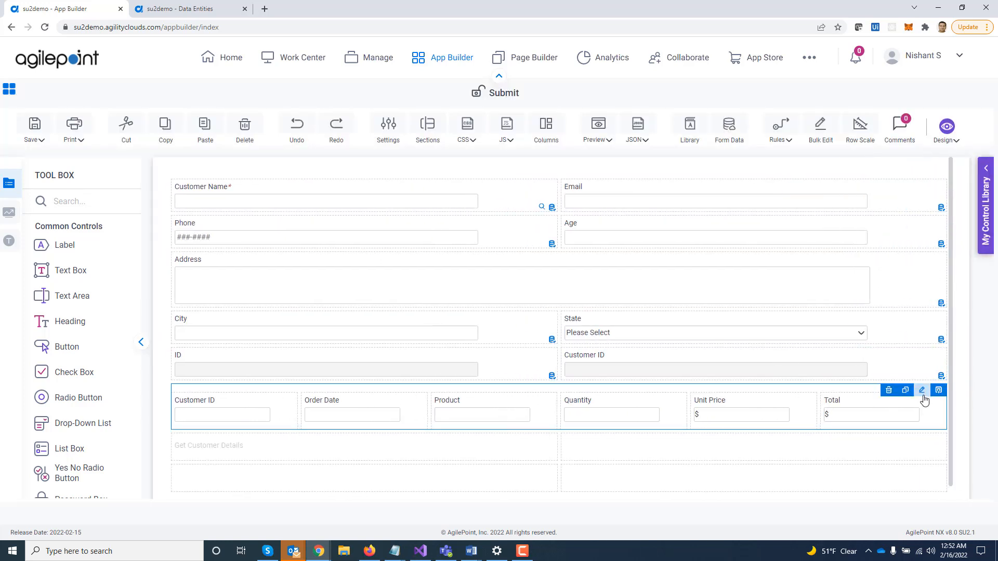
{"action": "left_click", "coordinate": [922, 391]}
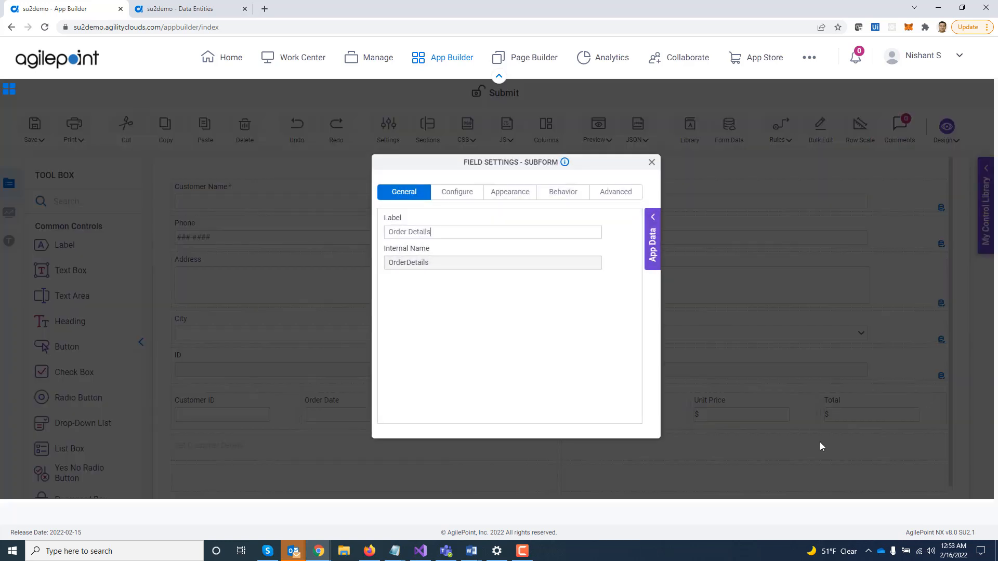
{"action": "left_click", "coordinate": [620, 198]}
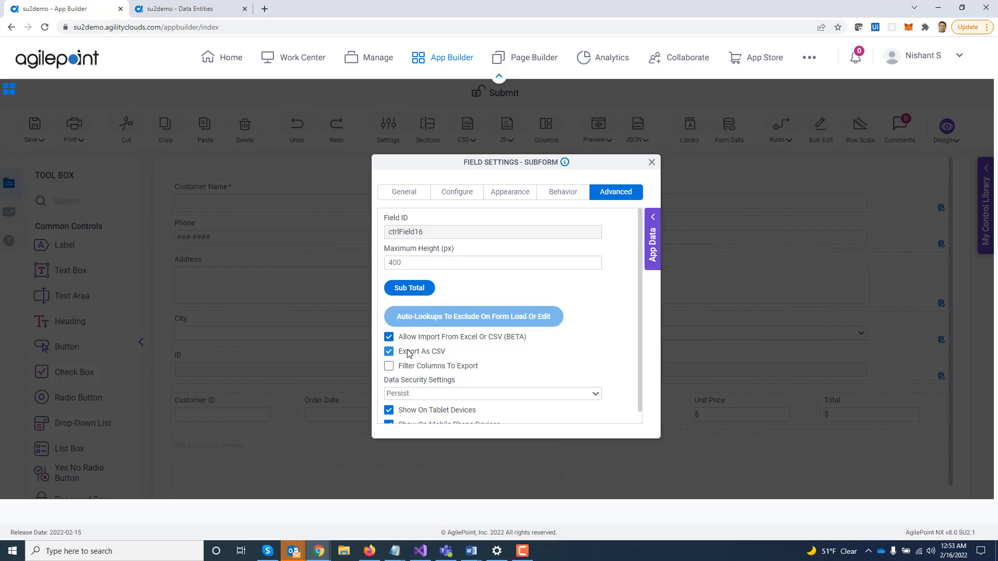
{"action": "left_click", "coordinate": [651, 162]}
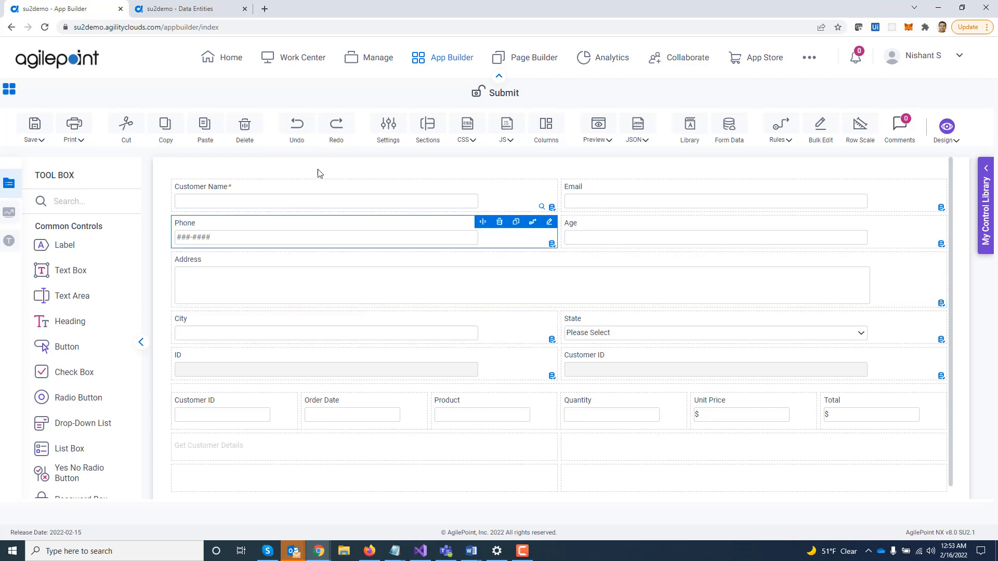
Step: Find the Customer Order Management app with "custom" in Work Center's My Apps, start it, and fill in the customer's details through the name lookup
{"action": "left_click", "coordinate": [298, 59]}
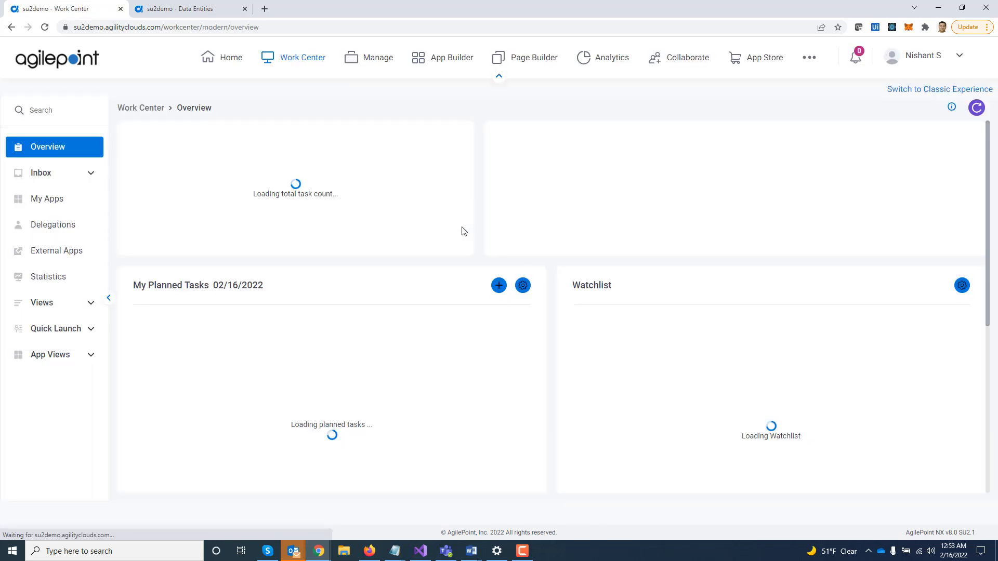
{"action": "left_click", "coordinate": [51, 204]}
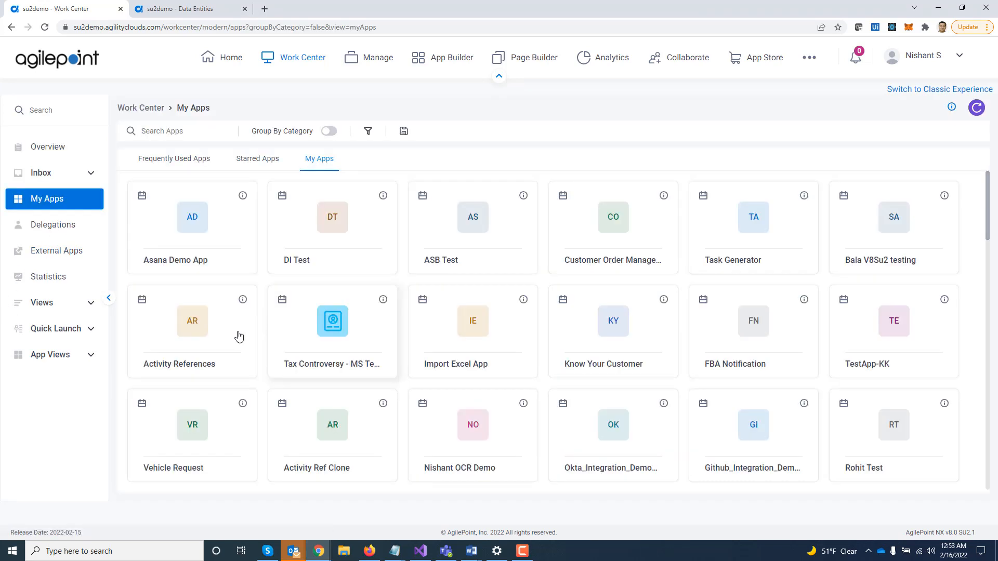
{"action": "left_click", "coordinate": [202, 132]}
{"action": "type", "text": "custom"}
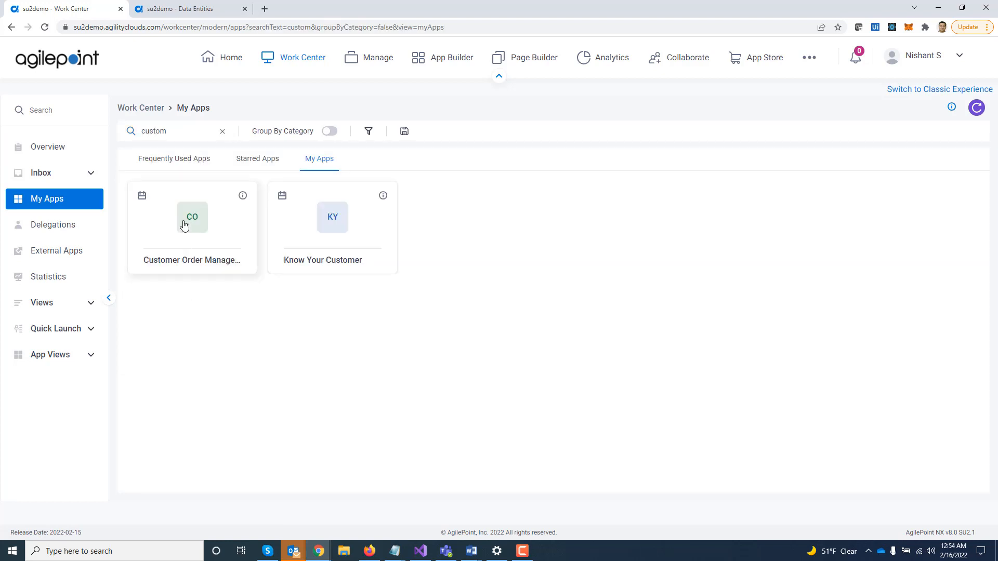
{"action": "left_click", "coordinate": [184, 226]}
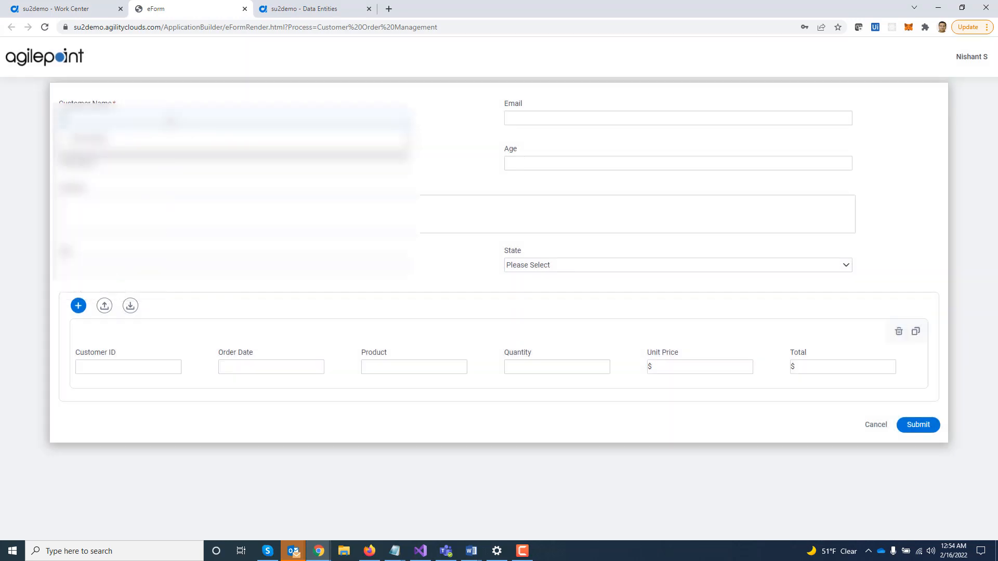
{"action": "left_click", "coordinate": [166, 140]}
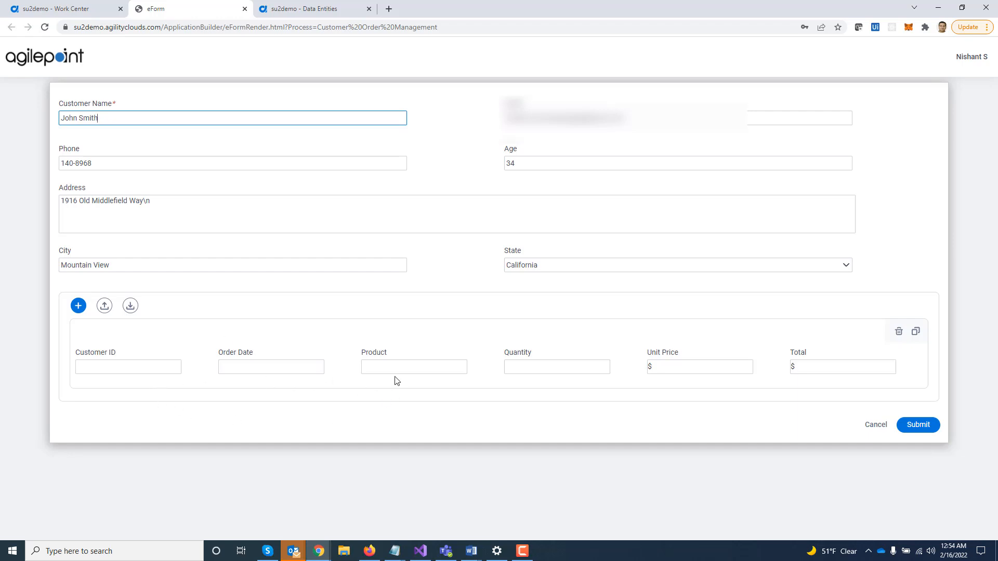
Step: Download the import template for the order subform and examine Order Details.xlsx in Excel
{"action": "left_click", "coordinate": [130, 306]}
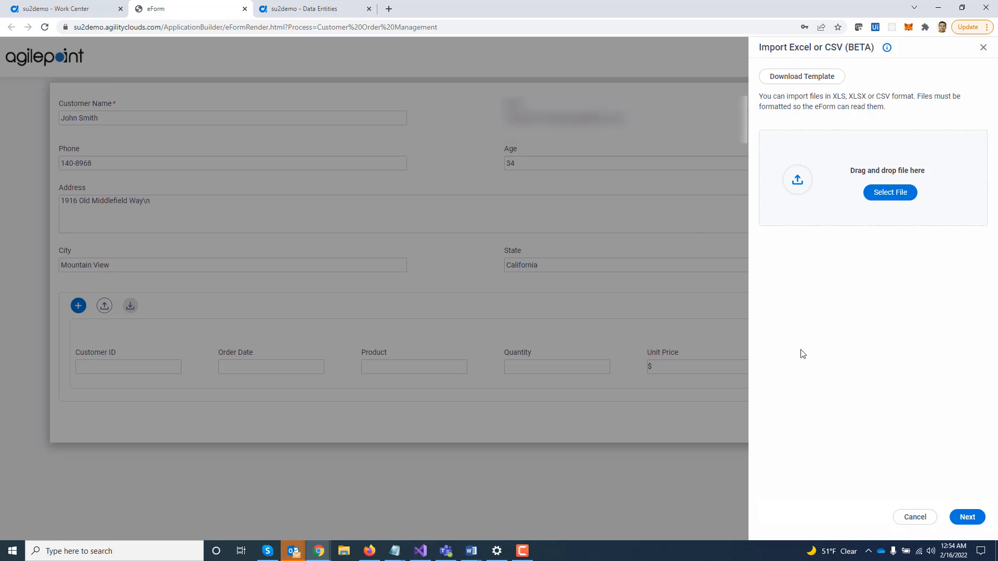
{"action": "left_click", "coordinate": [801, 78]}
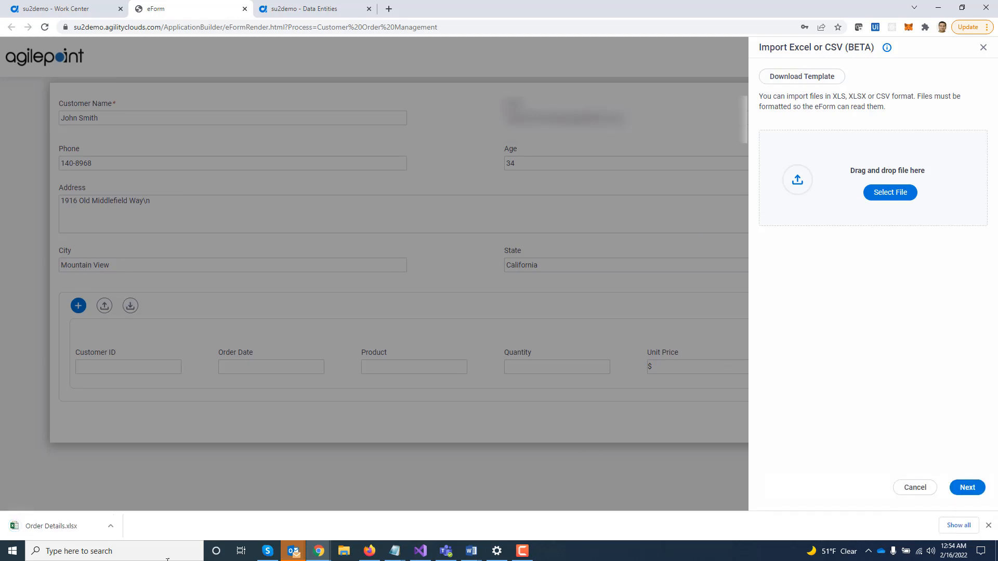
{"action": "left_click", "coordinate": [69, 530]}
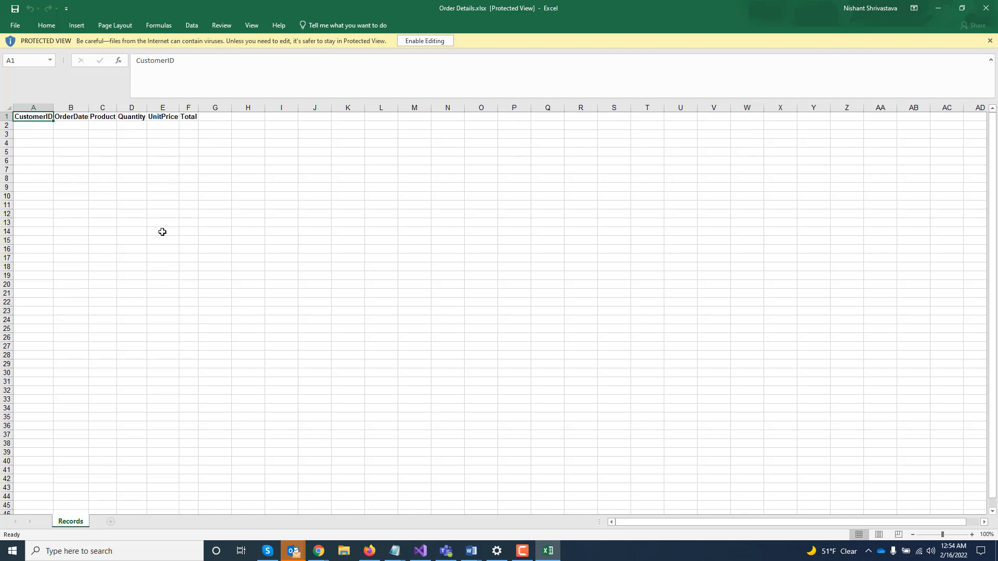
{"action": "left_click", "coordinate": [985, 8]}
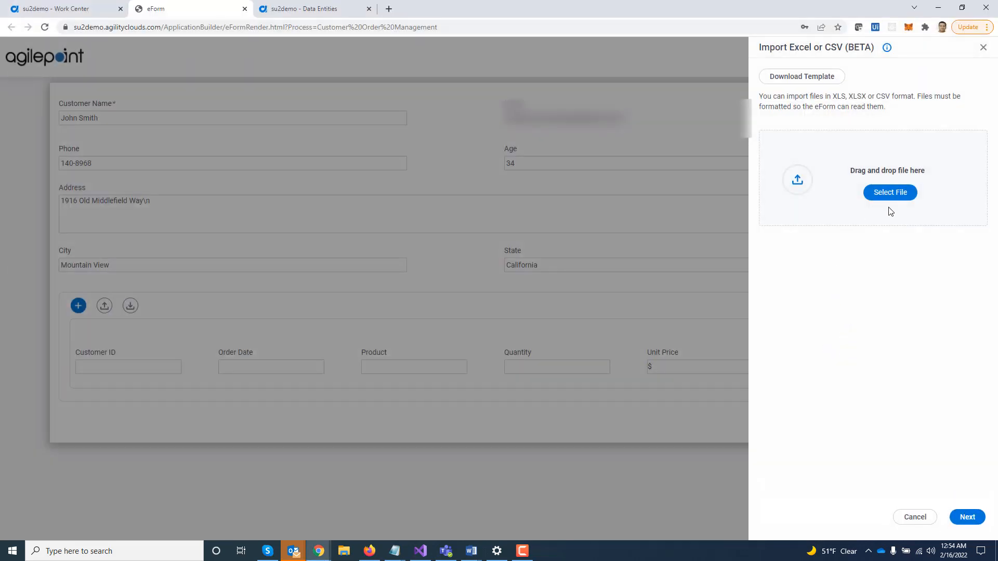
Step: Import Order Details (1).xlsx into the order subform after checking the column mapping, and look over the imported rows
{"action": "left_click", "coordinate": [902, 193]}
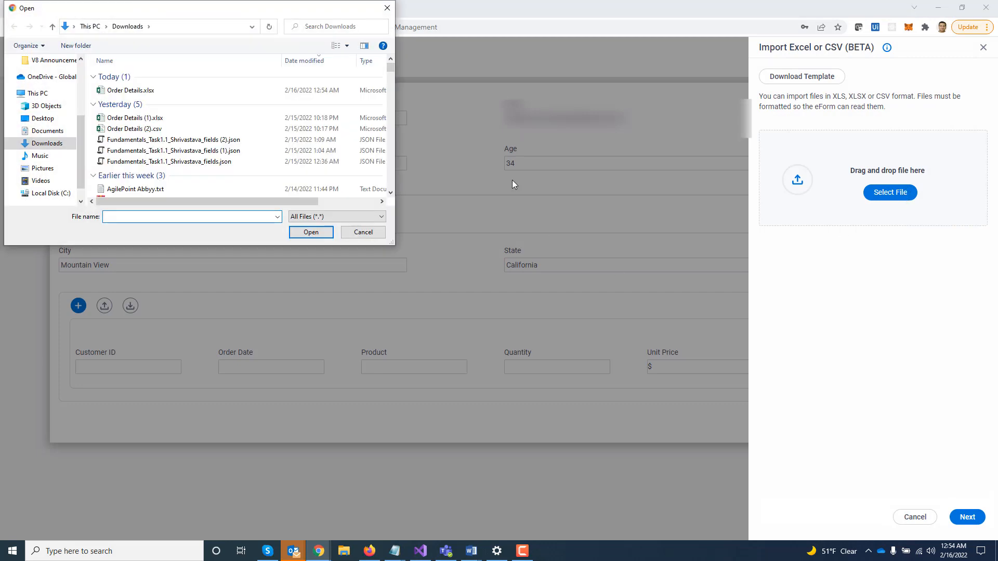
{"action": "double_click", "coordinate": [156, 118]}
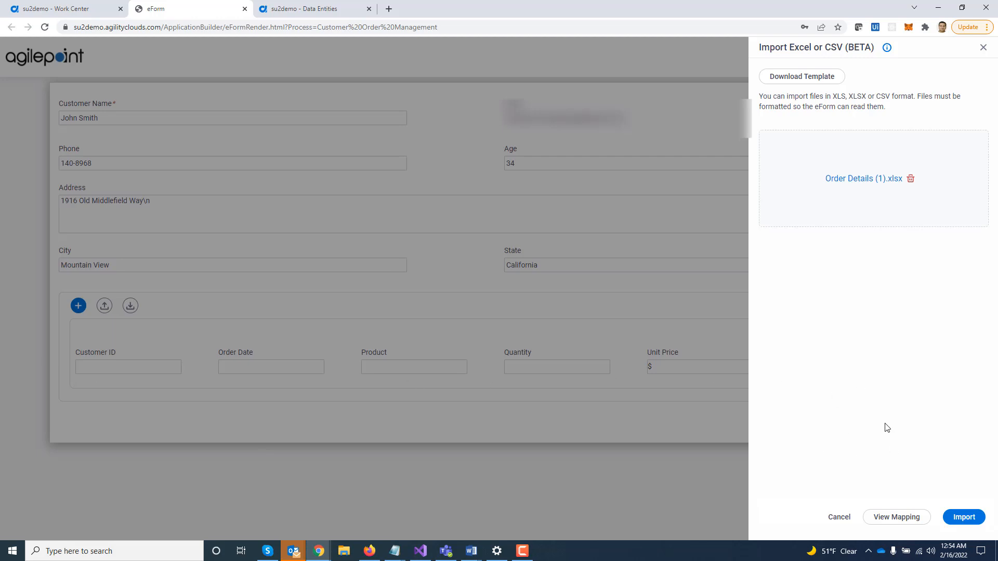
{"action": "left_click", "coordinate": [899, 517]}
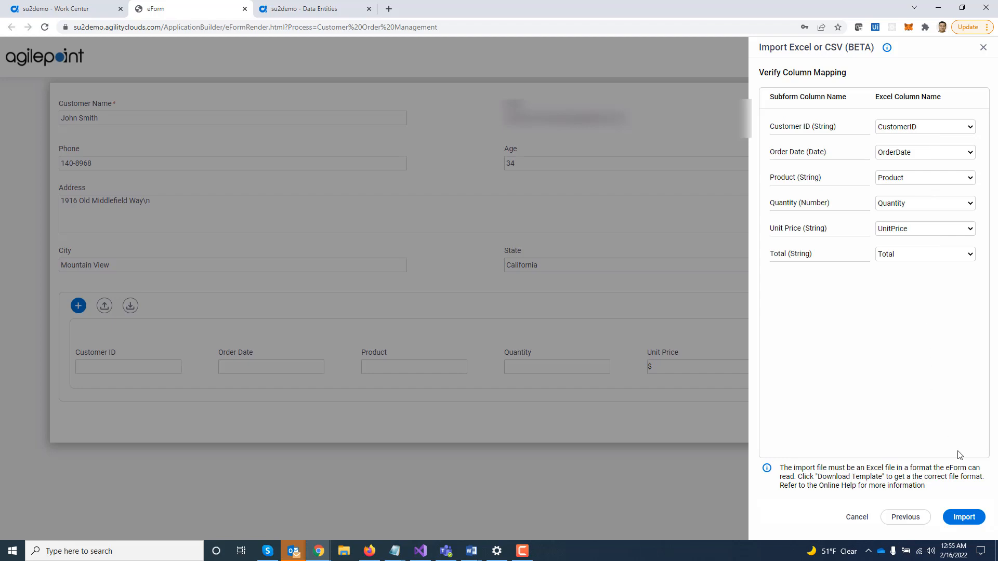
{"action": "left_click", "coordinate": [973, 522]}
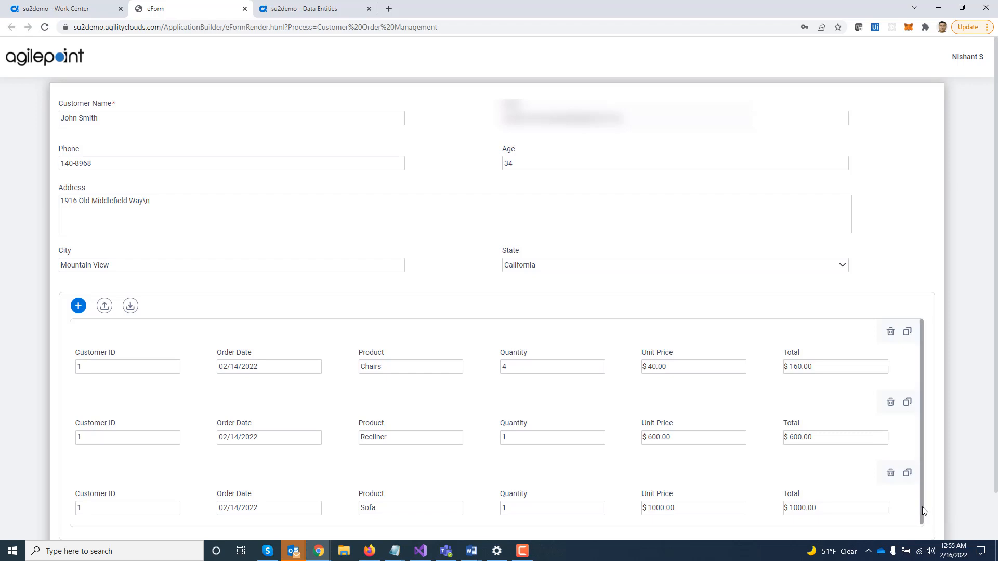
{"action": "scroll", "coordinate": [922, 506], "scroll_direction": "down", "scroll_amount": 1}
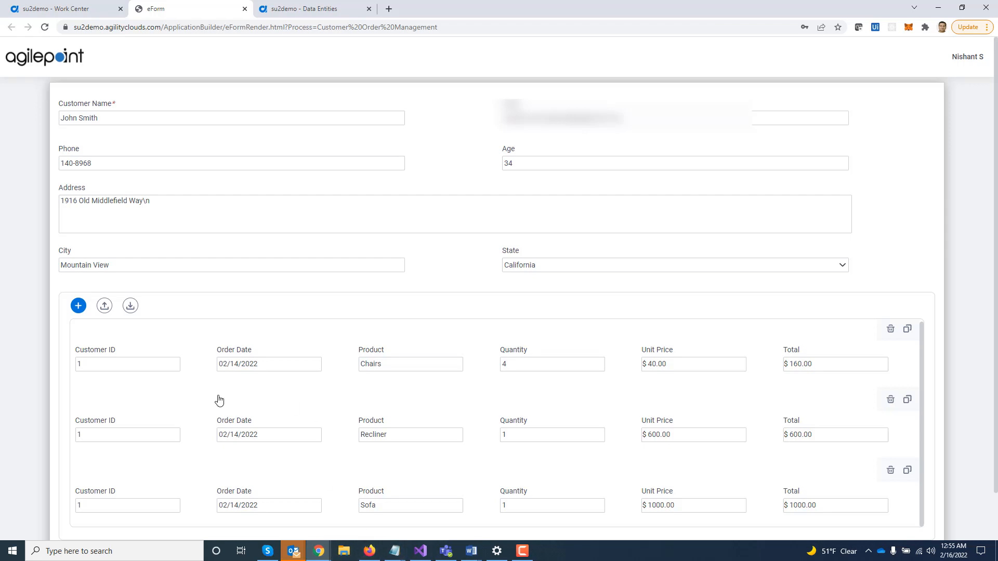
Step: Reload the eForm to clear it, and rename the Total header in cell F1 of Order Details (1).xlsx to Total1 in Excel
{"action": "left_click", "coordinate": [45, 27]}
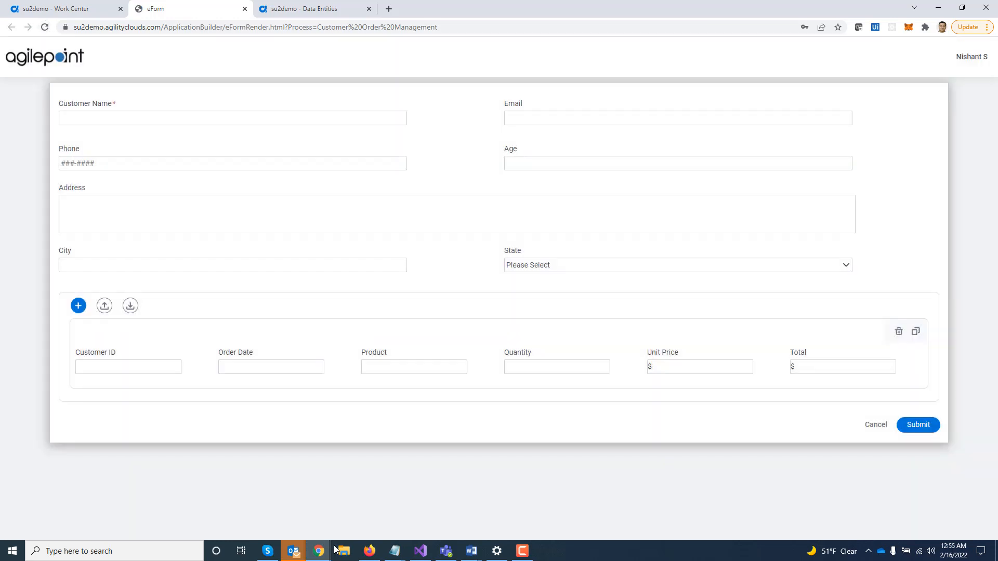
{"action": "left_click", "coordinate": [343, 551]}
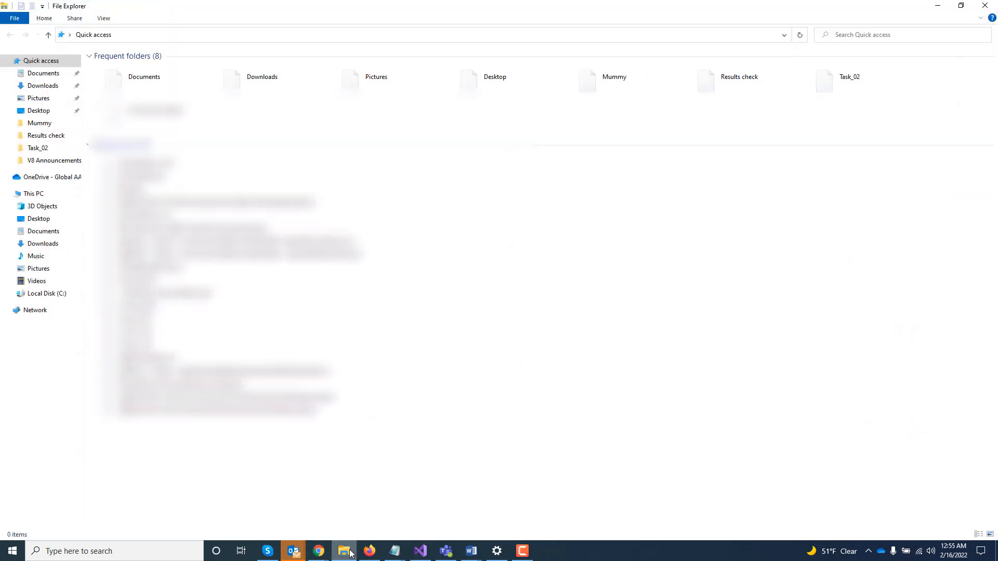
{"action": "double_click", "coordinate": [154, 163]}
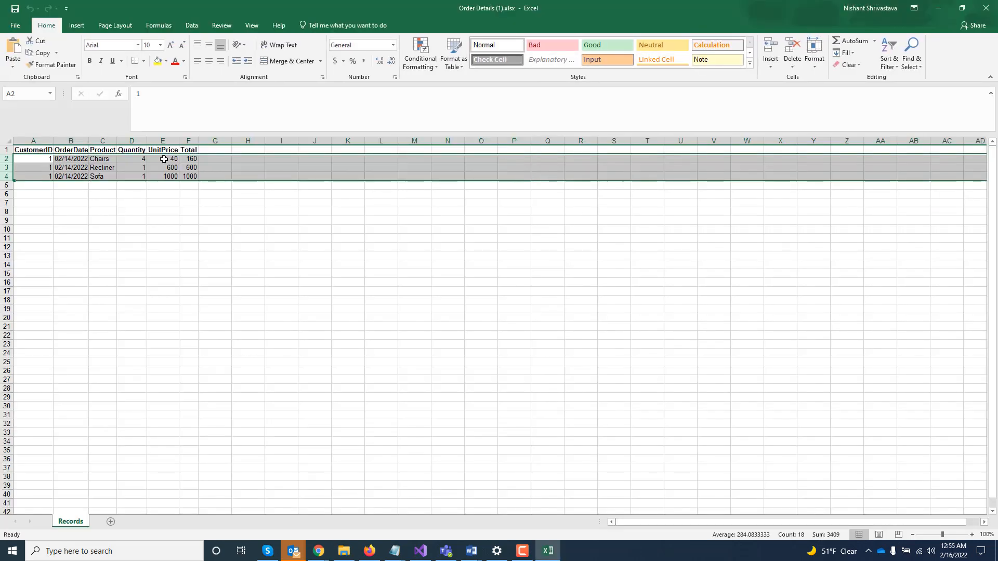
{"action": "left_click", "coordinate": [191, 149]}
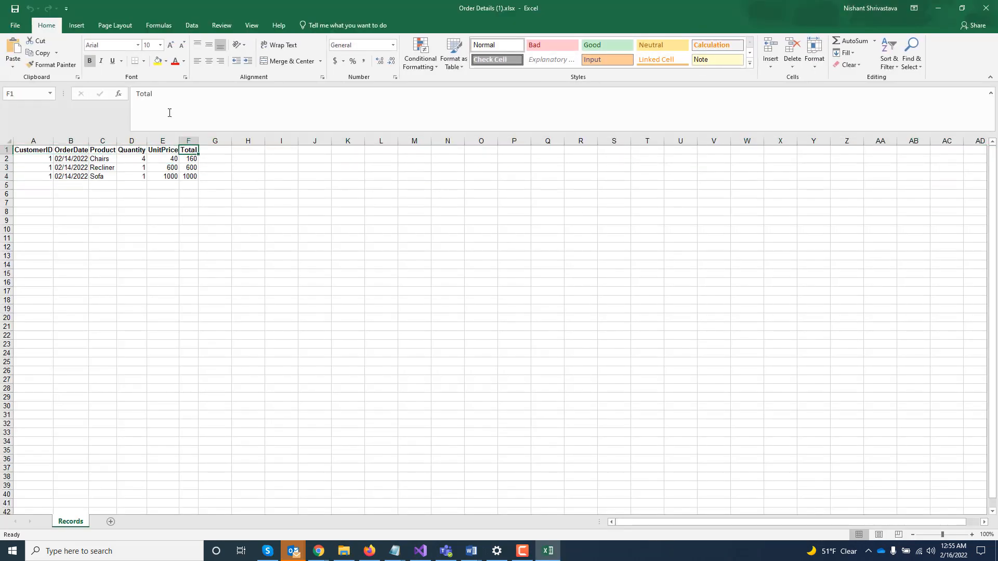
{"action": "left_click", "coordinate": [161, 98]}
{"action": "type", "text": "1"}
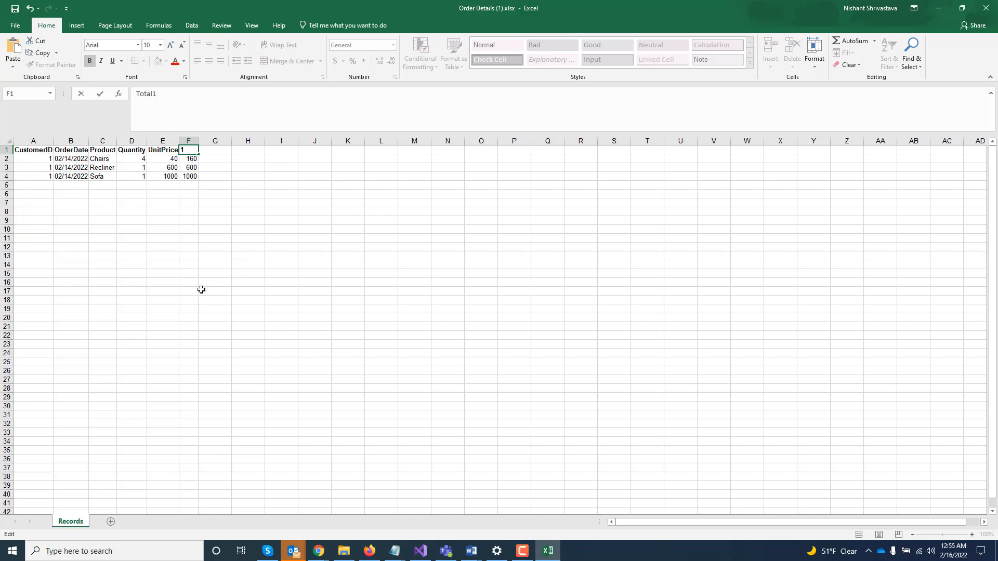
{"action": "left_click", "coordinate": [184, 291]}
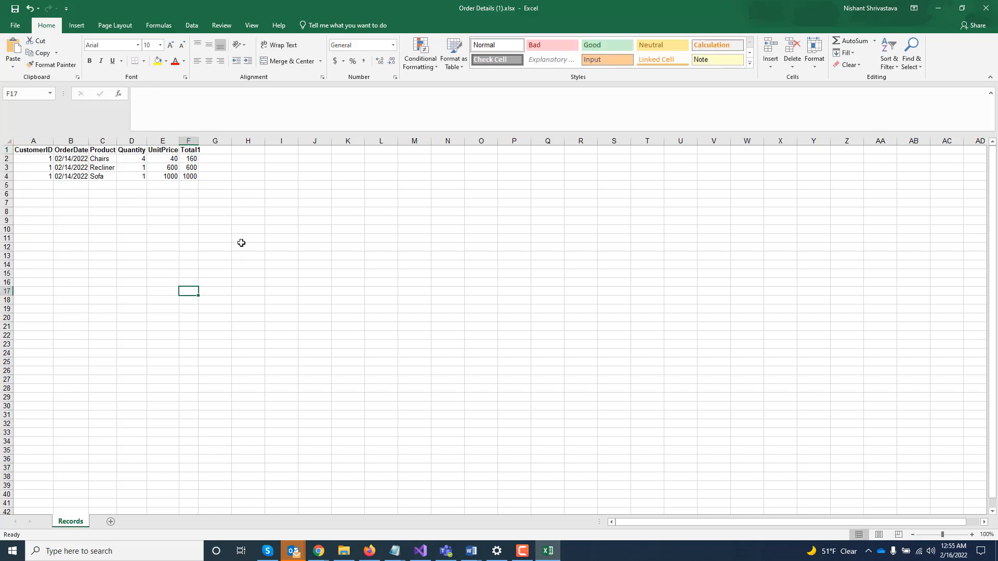
{"action": "left_click", "coordinate": [986, 8]}
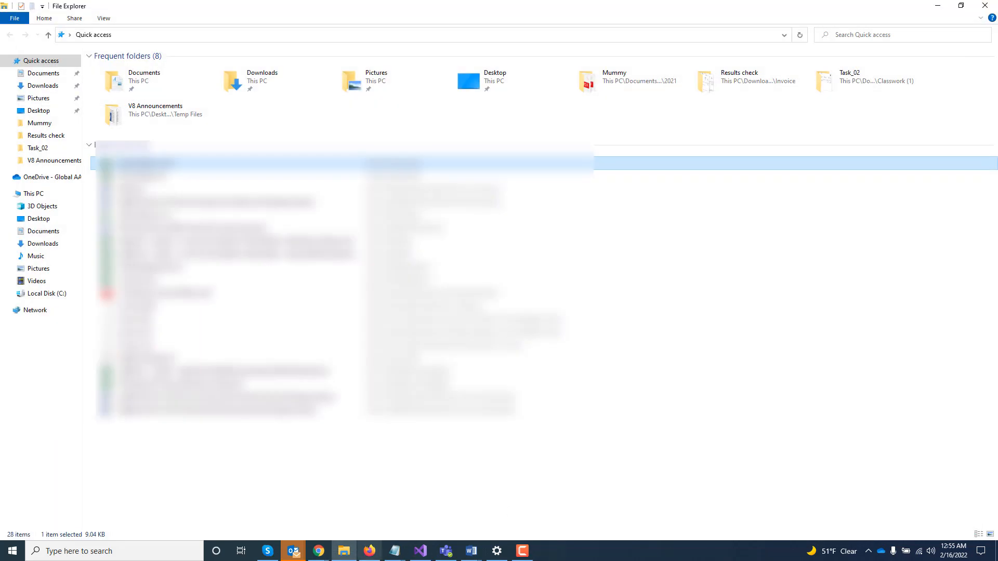
Step: Switch back to the eForm in Chrome and fill in the customer's details by looking up the customer name
{"action": "left_click", "coordinate": [319, 551]}
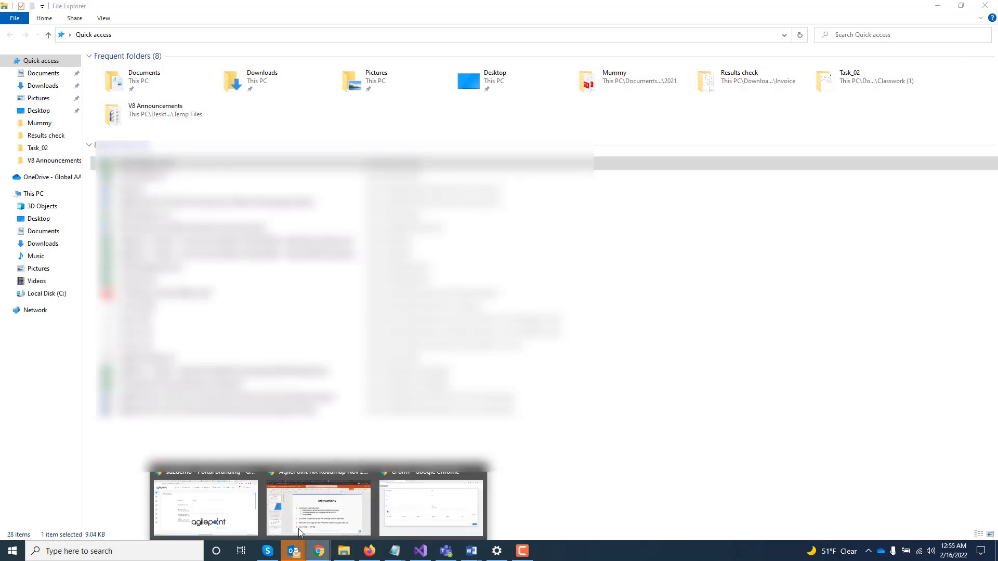
{"action": "left_click", "coordinate": [416, 501]}
{"action": "left_click", "coordinate": [181, 121]}
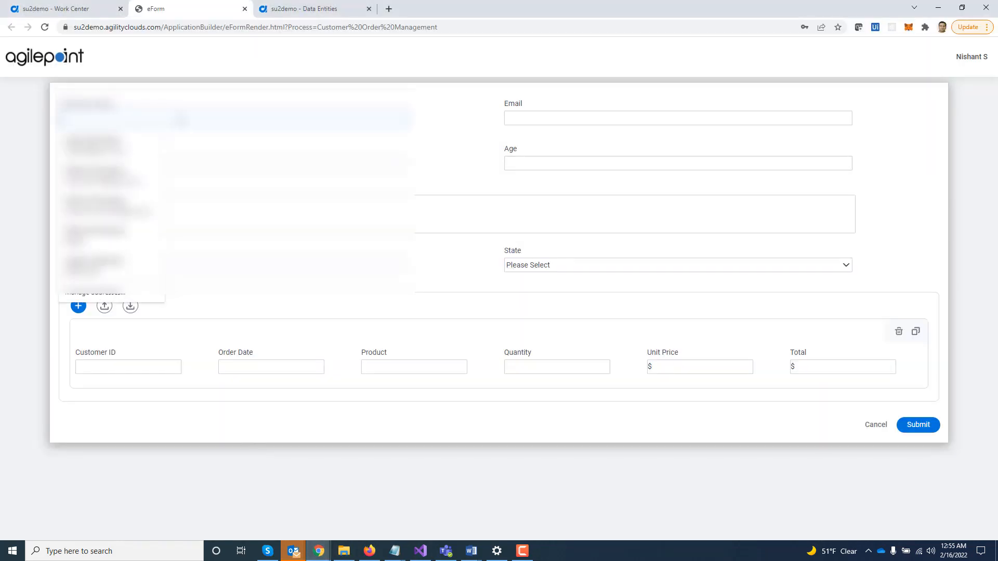
{"action": "type", "text": "J"}
{"action": "left_click", "coordinate": [160, 143]}
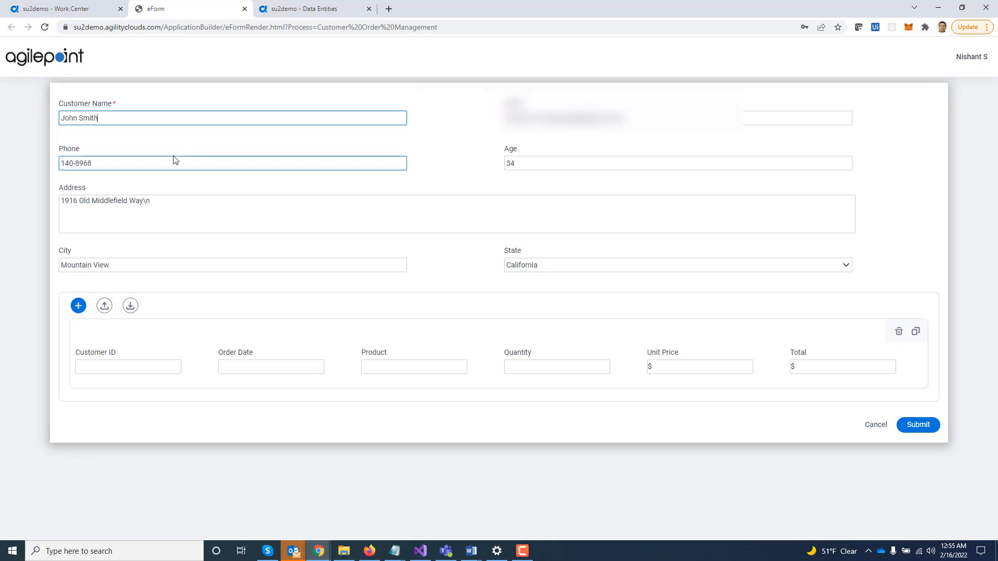
Step: Load Order Details (1).xlsx into the order subform's Excel import and proceed to its column mapping
{"action": "left_click", "coordinate": [130, 306]}
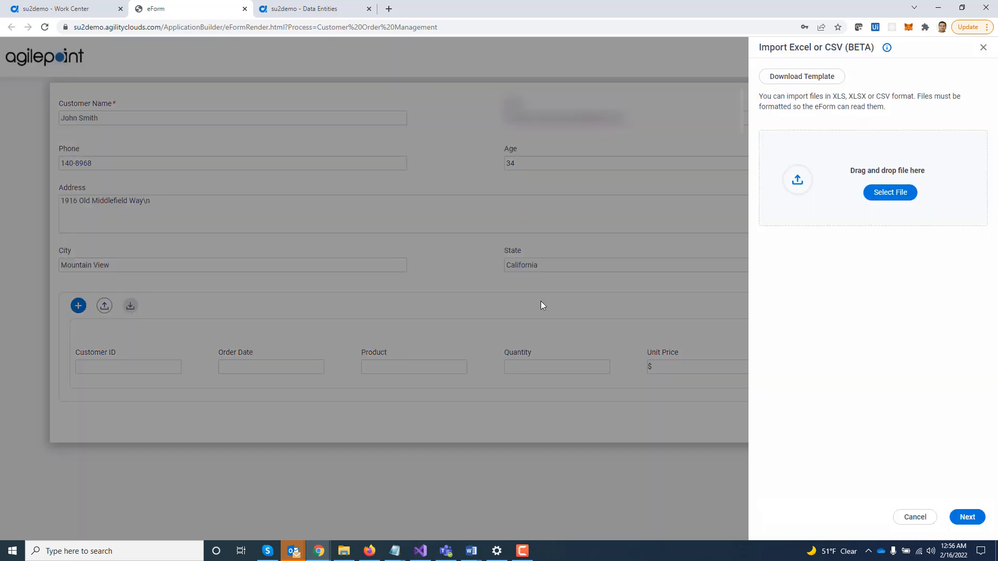
{"action": "left_click", "coordinate": [893, 196]}
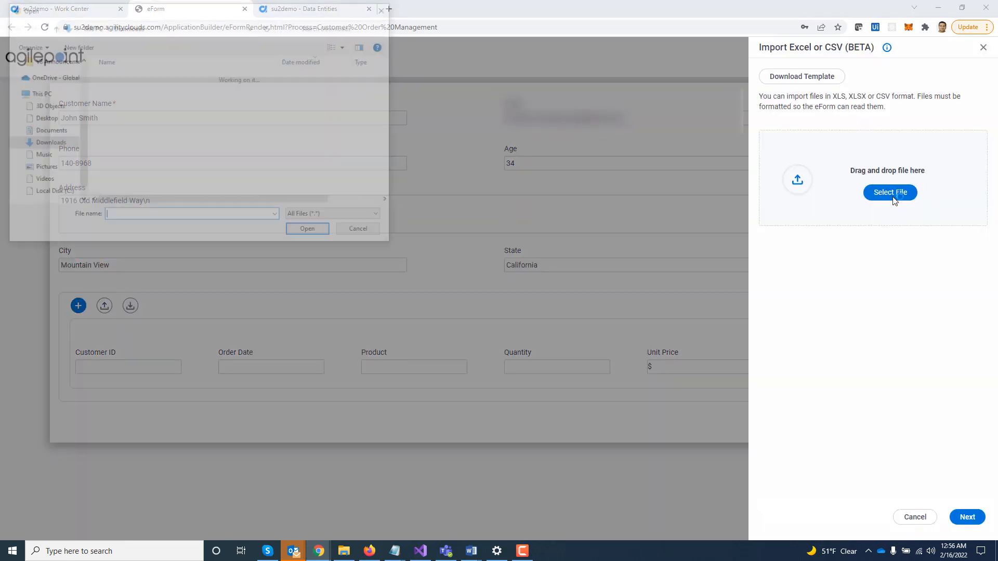
{"action": "double_click", "coordinate": [177, 91]}
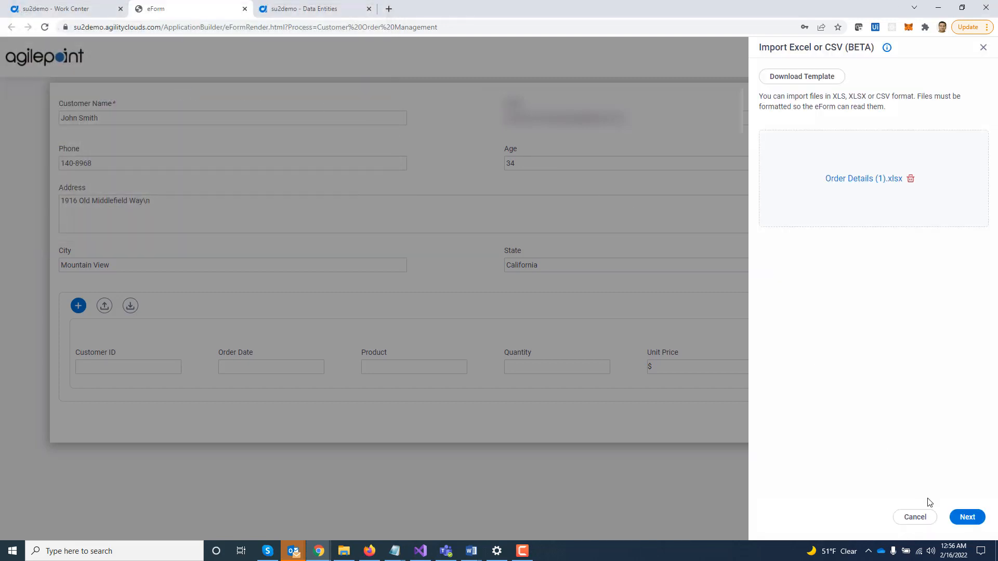
{"action": "left_click", "coordinate": [968, 518]}
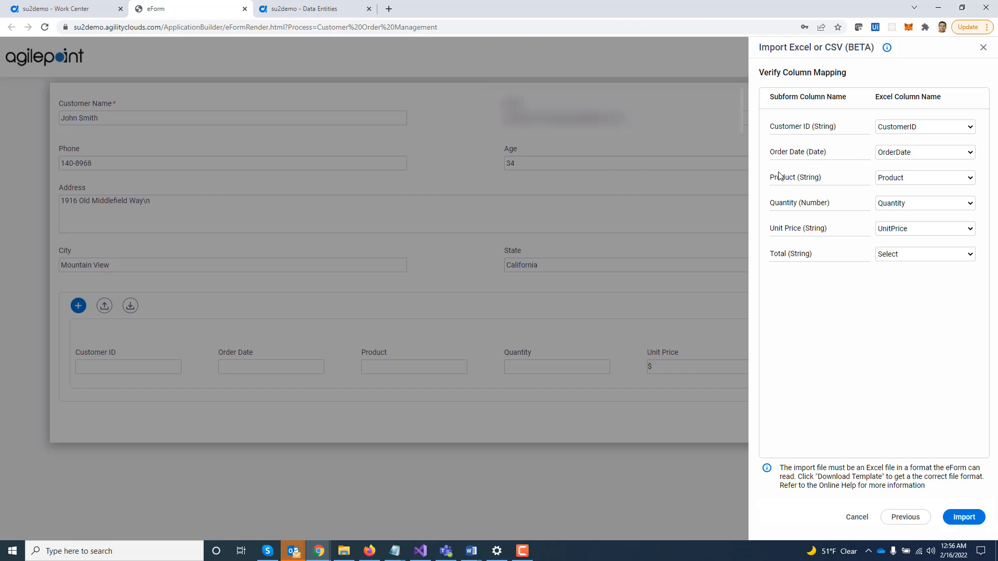
Step: Map the subform's Total column to the Excel column Total1 and import the order rows
{"action": "left_click", "coordinate": [939, 257]}
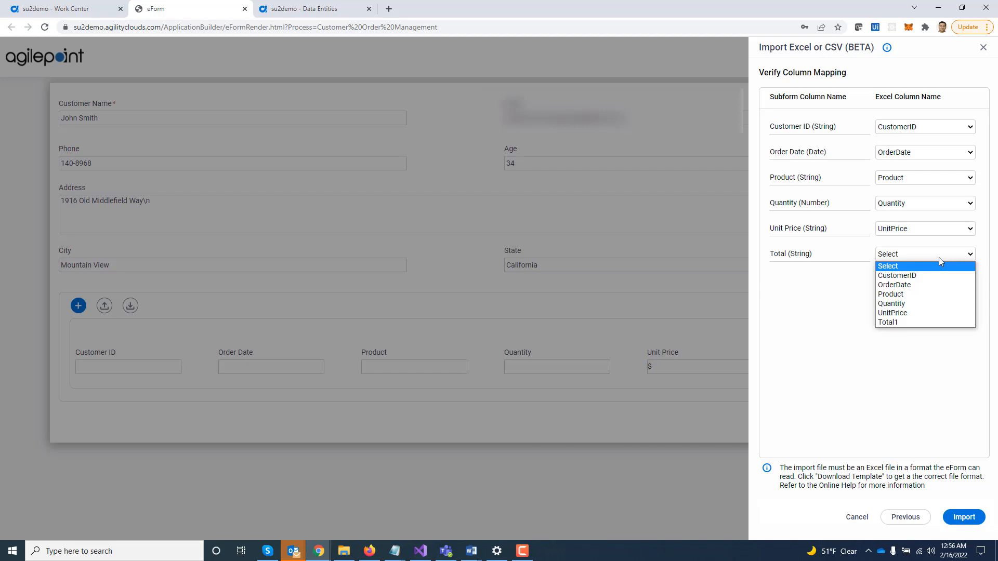
{"action": "left_click", "coordinate": [924, 322]}
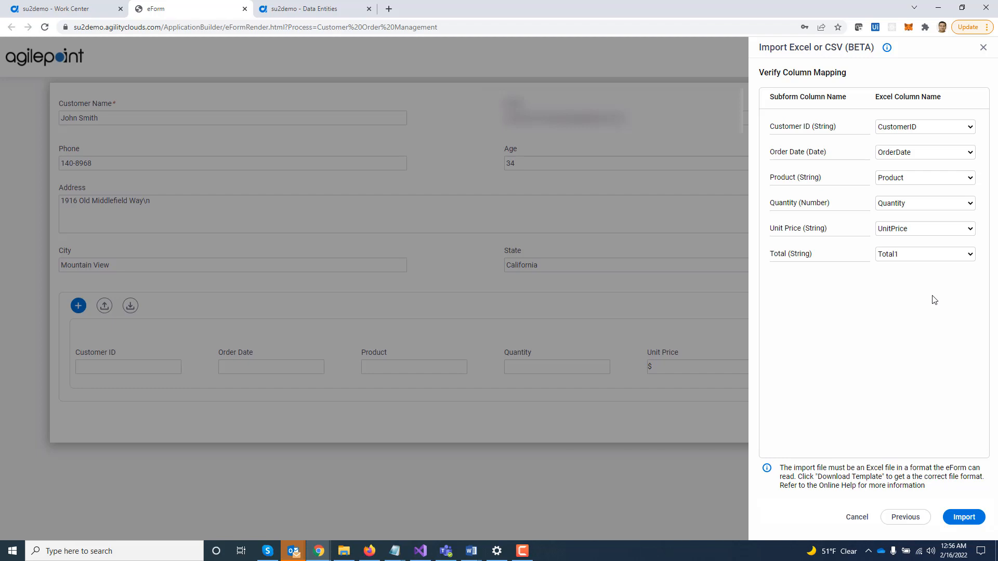
{"action": "left_click", "coordinate": [964, 517]}
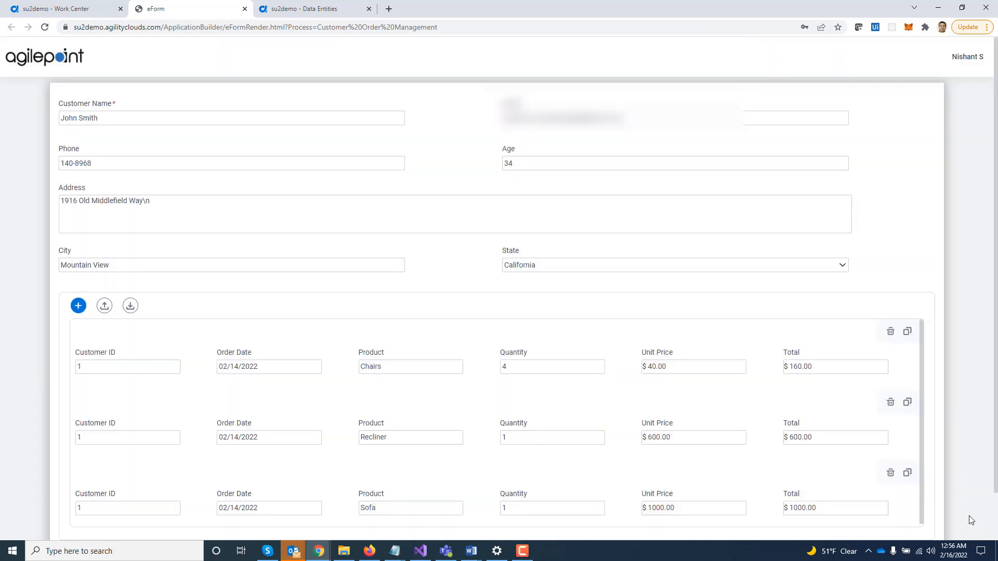
Step: Submit the eForm and refresh the Order Management entity's data to check for the imported orders
{"action": "scroll", "coordinate": [976, 475], "scroll_direction": "down", "scroll_amount": 1}
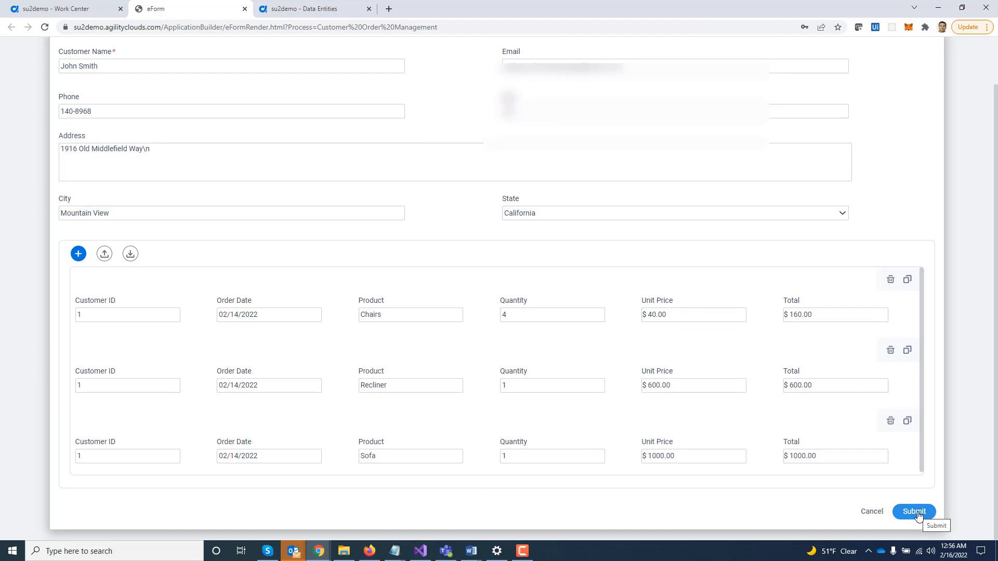
{"action": "left_click", "coordinate": [916, 513]}
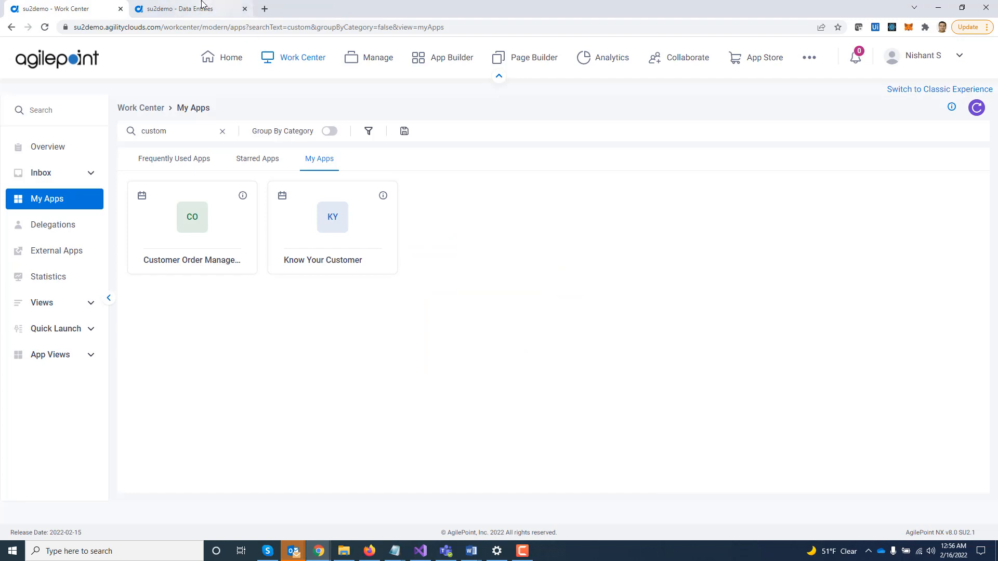
{"action": "left_click", "coordinate": [202, 6]}
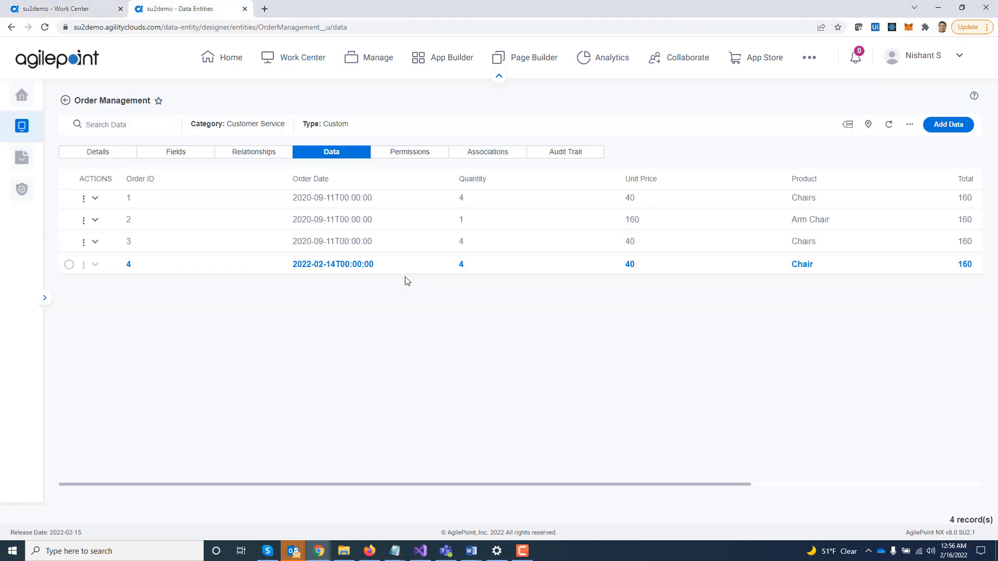
{"action": "left_click", "coordinate": [890, 124]}
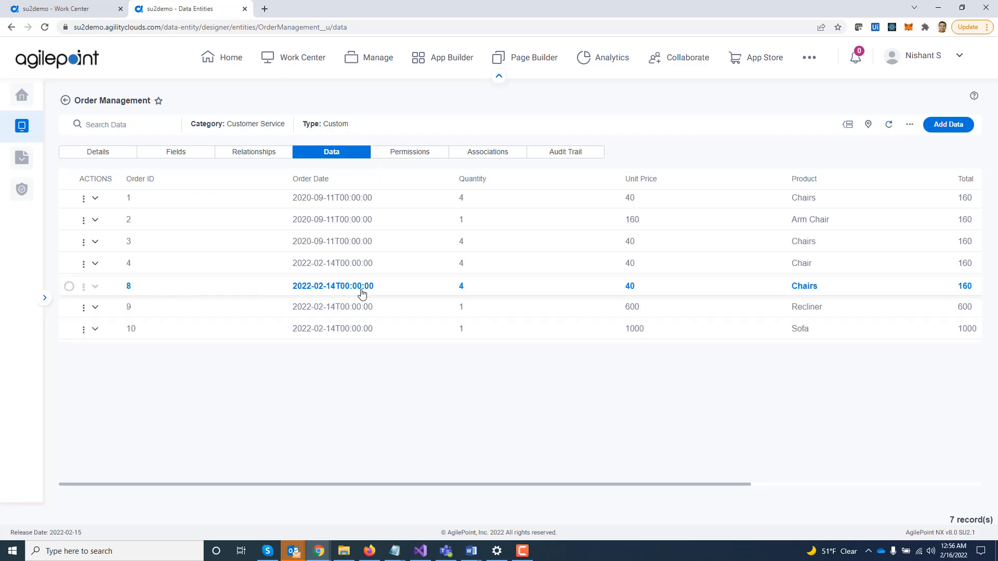